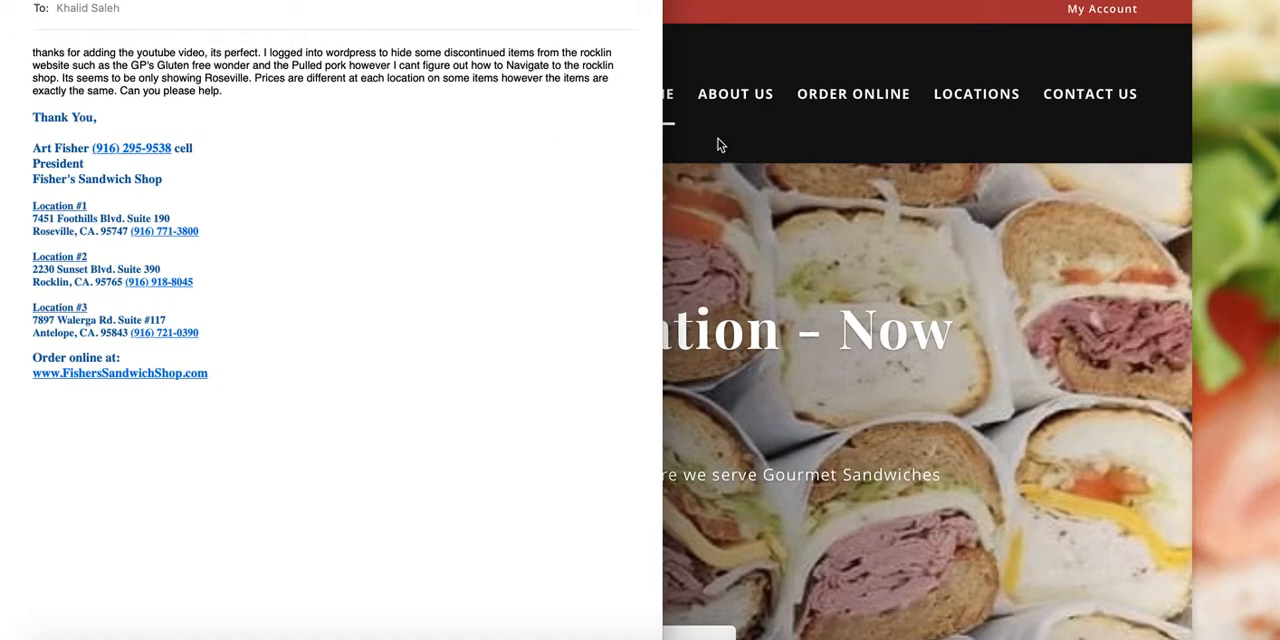
Step: Look through the shop's public home page and its location selection page, including the Rocklin entry
left_click(786, 235)
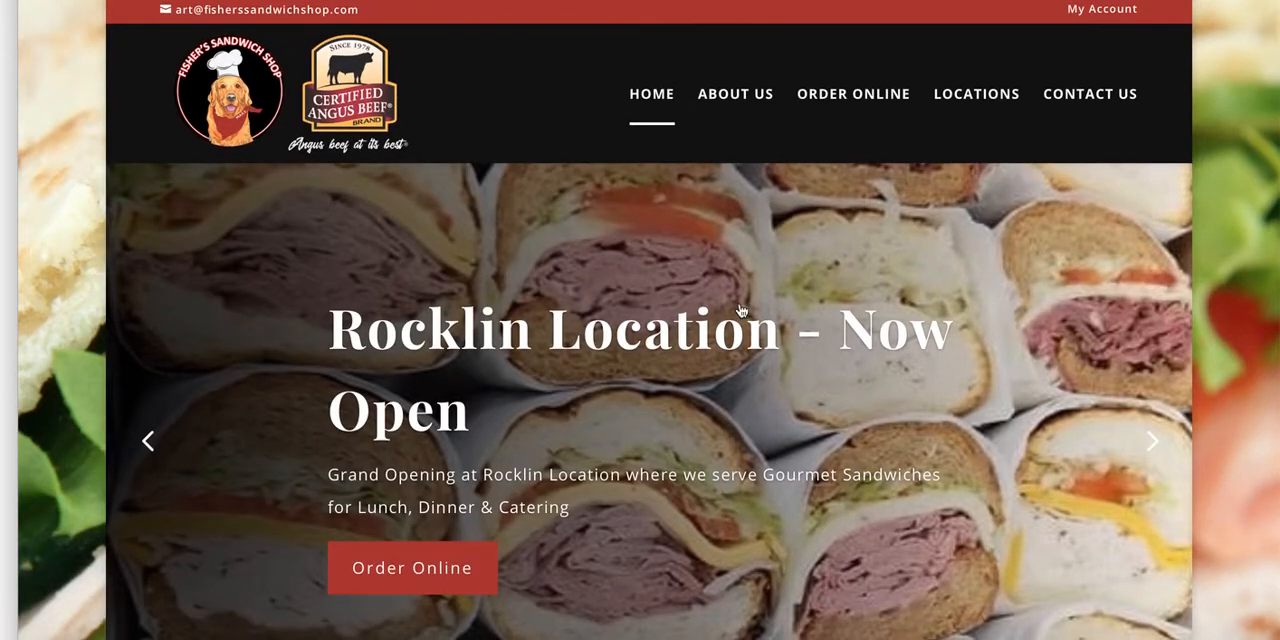
scroll(739, 305, "down", 5)
scroll(739, 305, "up", 5)
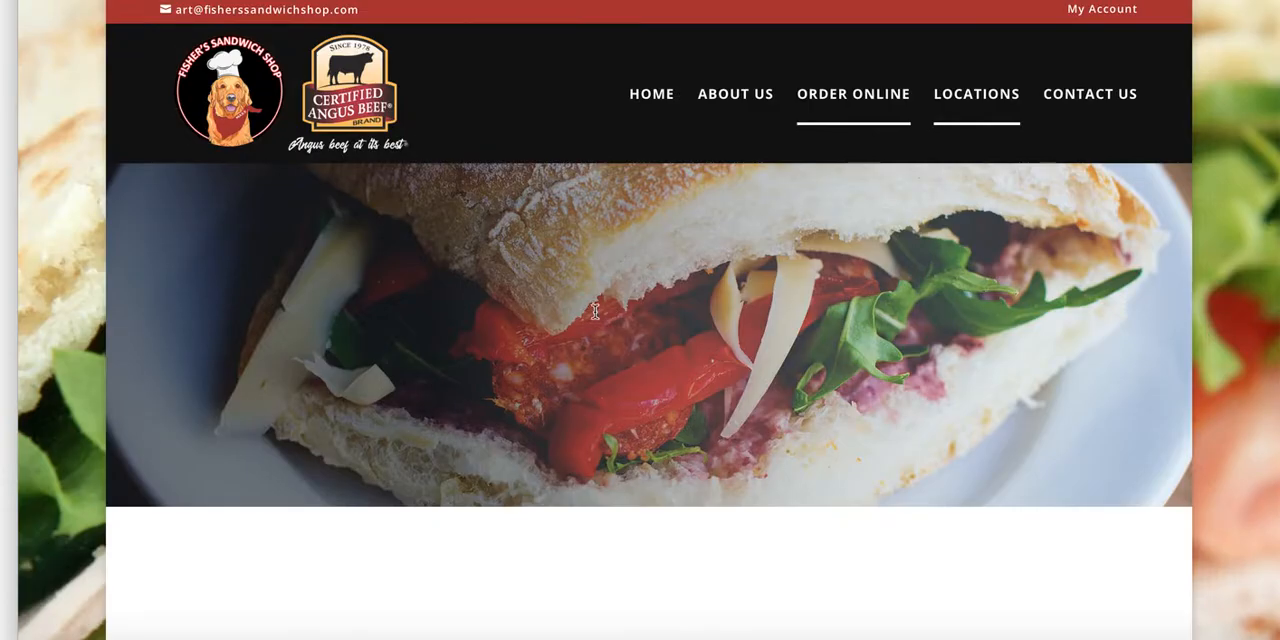
scroll(571, 314, "down", 5)
scroll(571, 316, "down", 10)
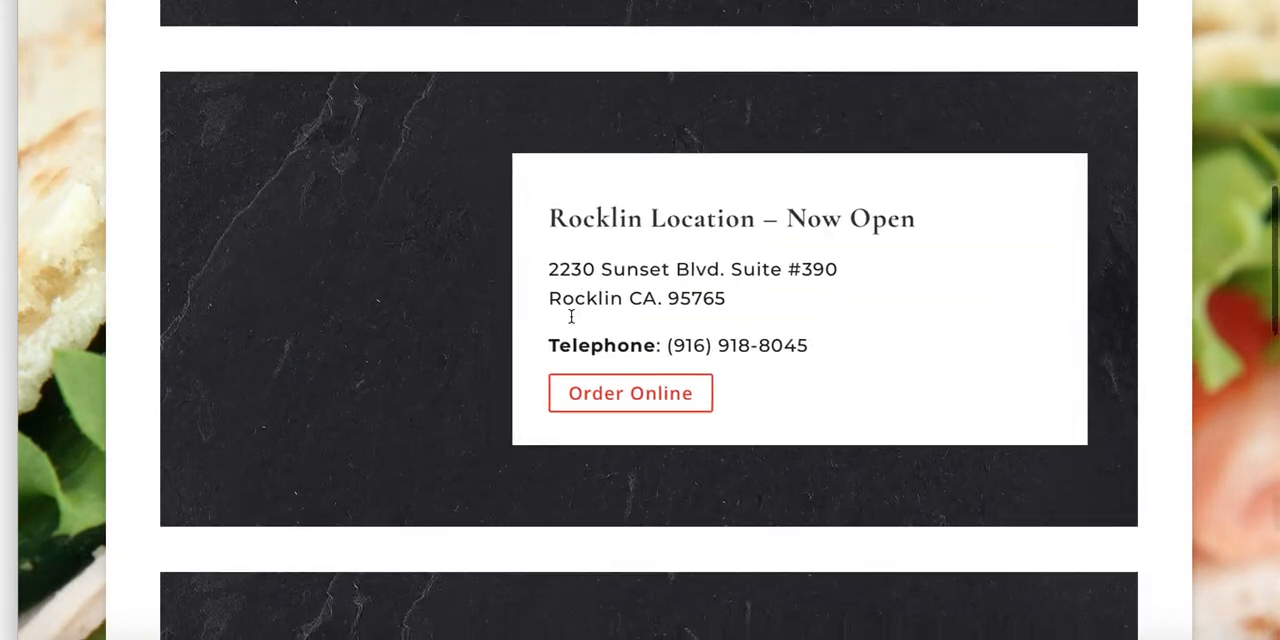
scroll(571, 316, "up", 10)
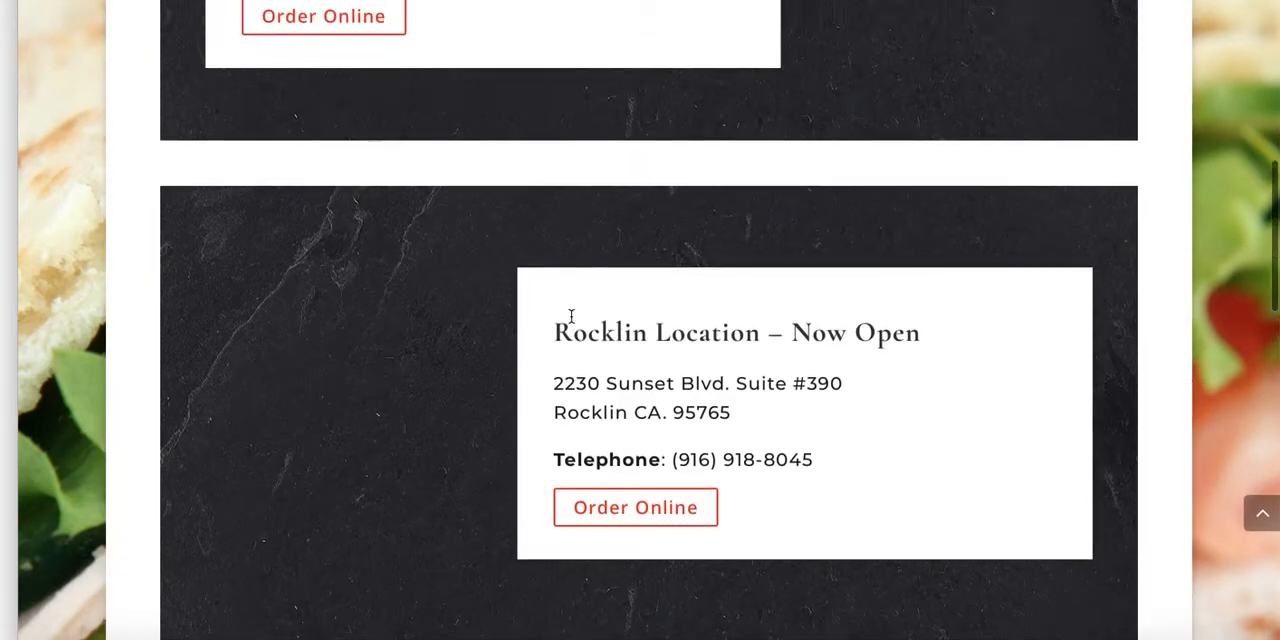
scroll(573, 321, "up", 5)
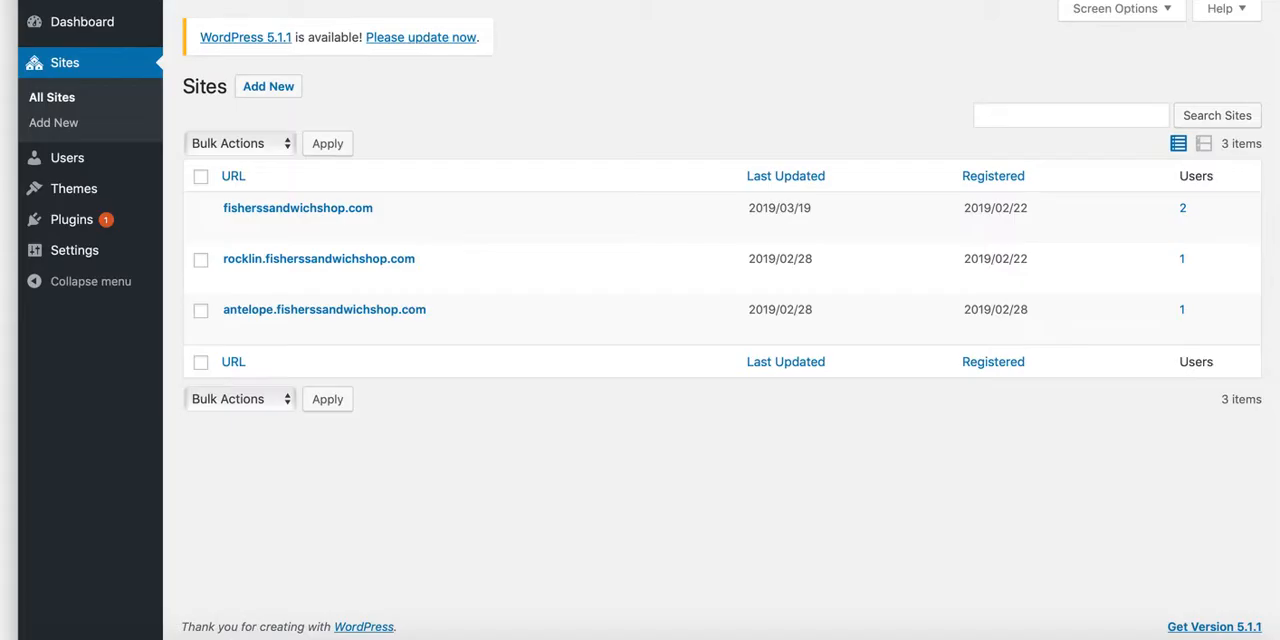
Step: Examine the network's site list, covering the main, Rocklin and Antelope sites and the way to reach it
mouse_move(279, 216)
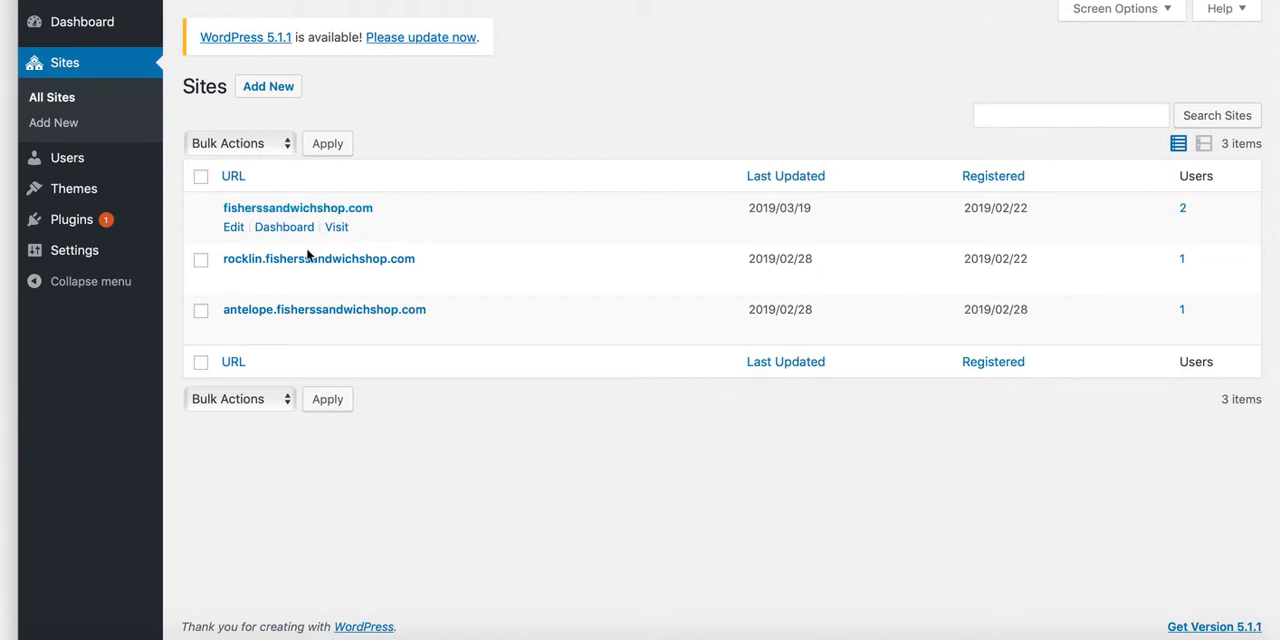
mouse_move(246, 270)
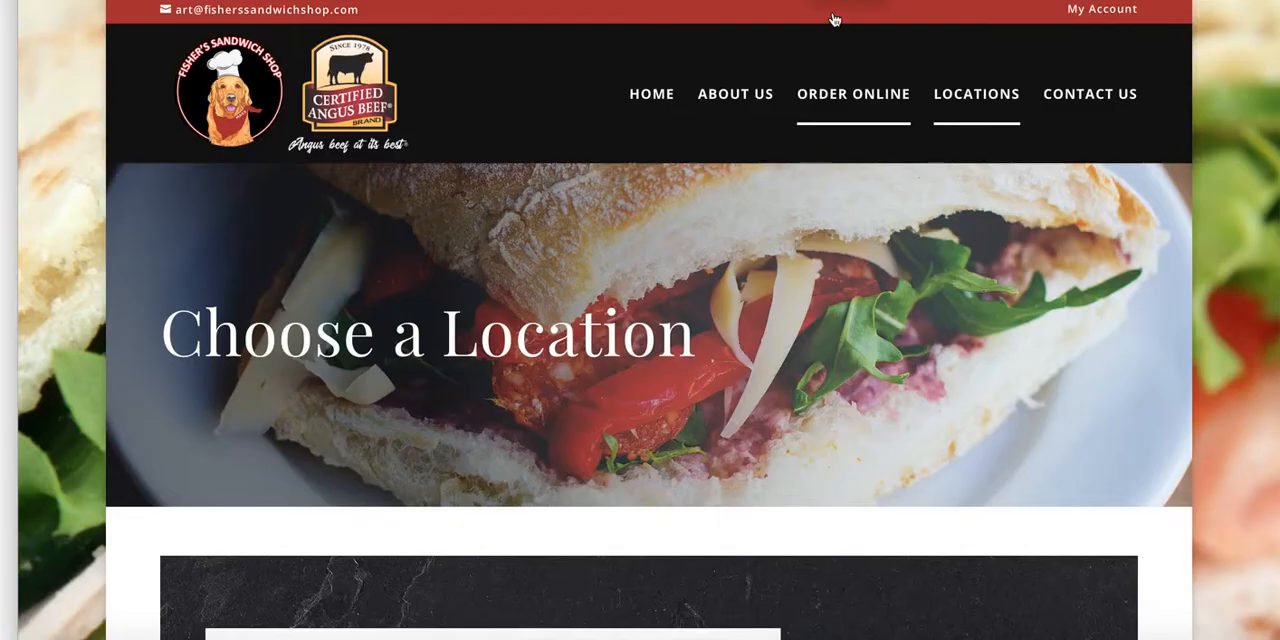
scroll(523, 437, "down", 5)
scroll(521, 436, "up", 4)
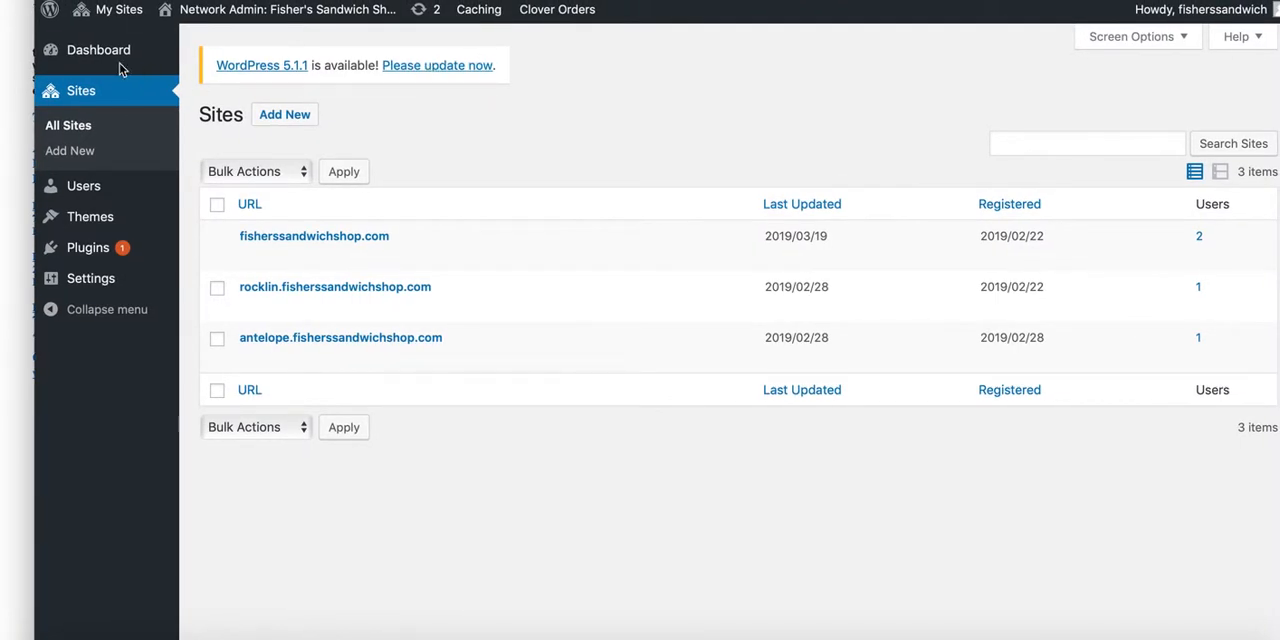
mouse_move(95, 12)
mouse_move(90, 42)
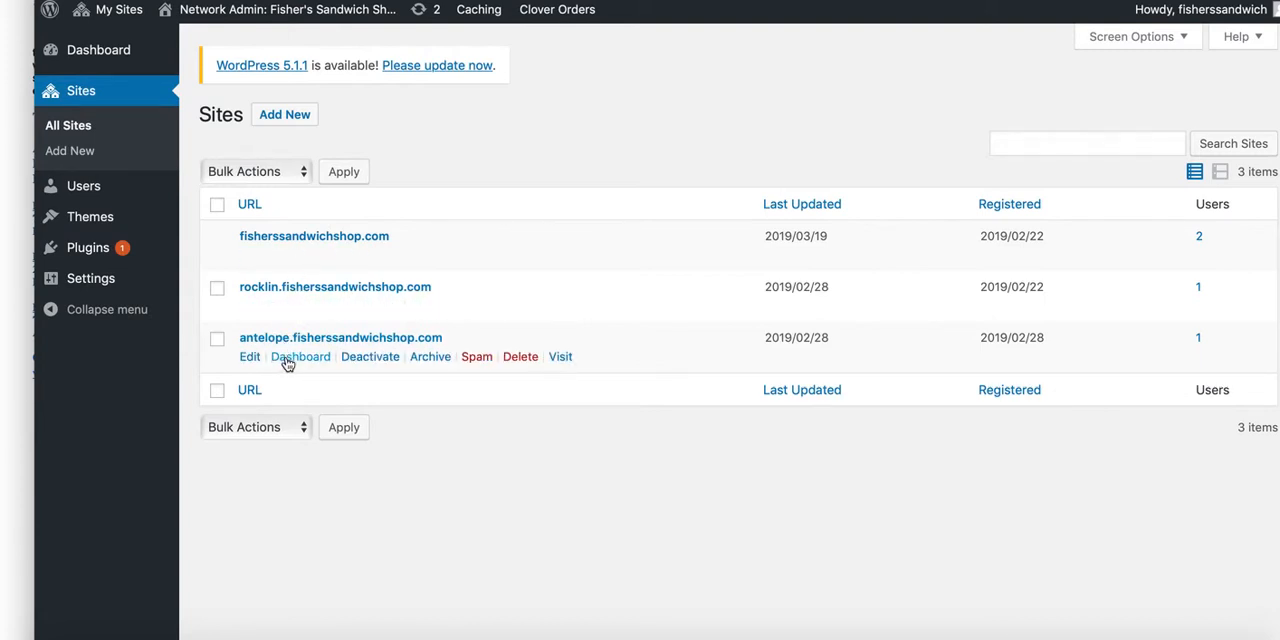
Step: Open the dashboard of antelope.fisherssandwichshop.com and look over its content and available admin sections
left_click(300, 357)
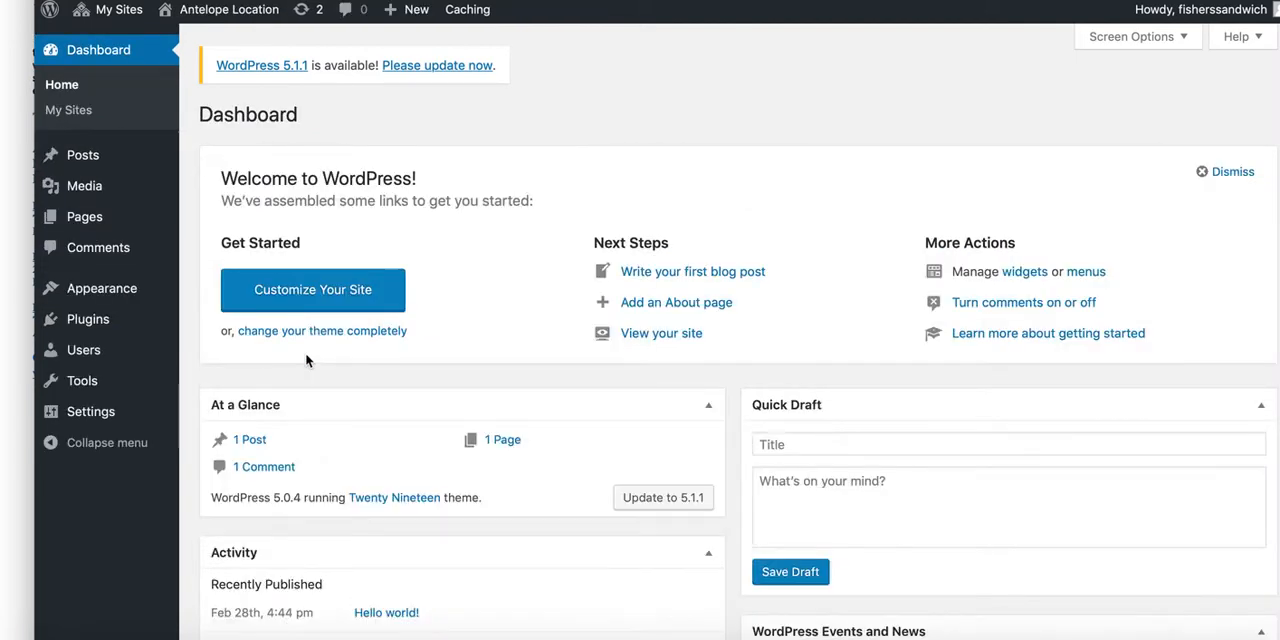
scroll(145, 420, "down", 2)
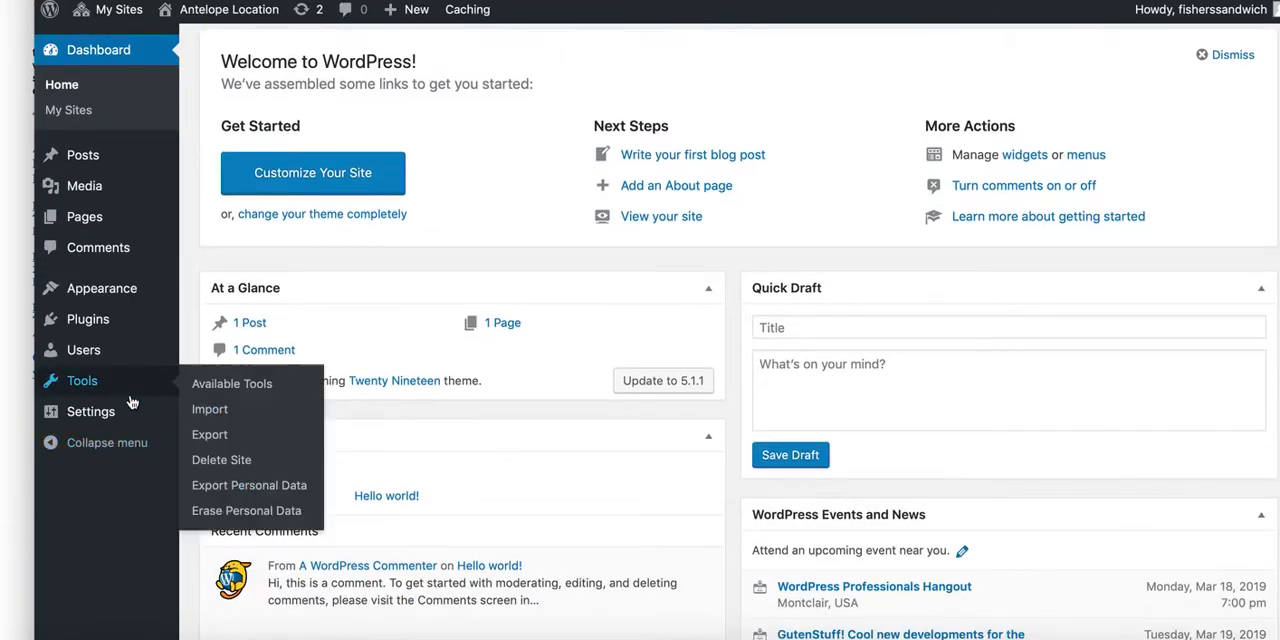
mouse_move(92, 412)
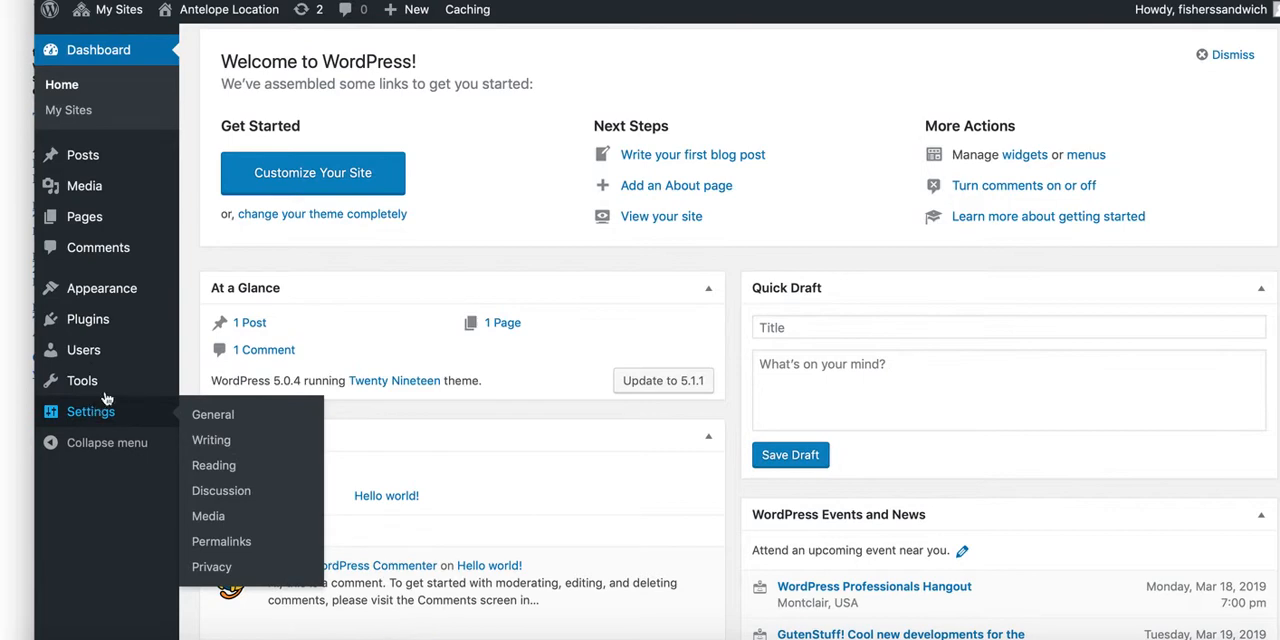
scroll(168, 344, "down", 1)
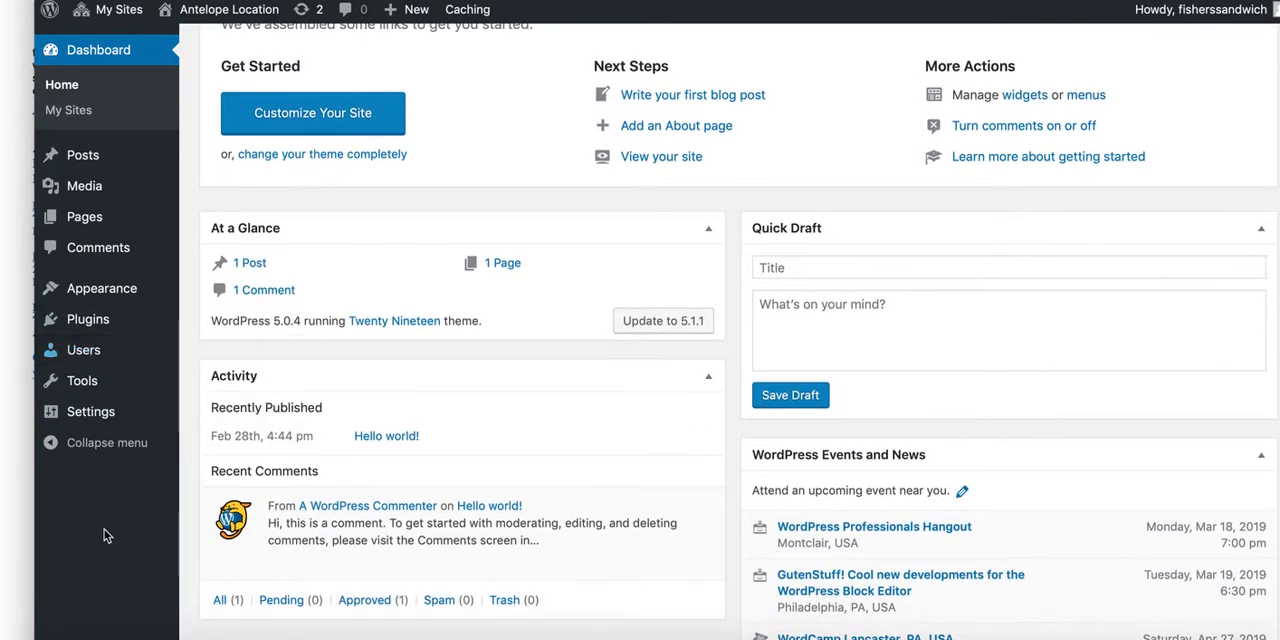
scroll(106, 532, "down", 1)
scroll(110, 480, "up", 2)
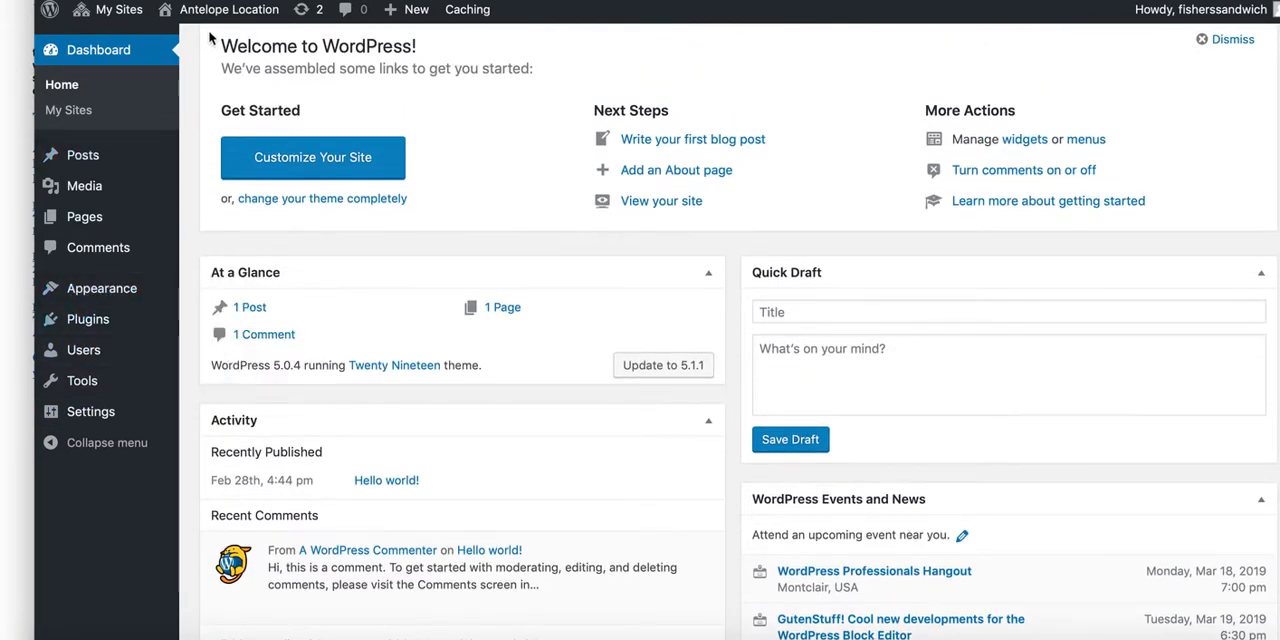
mouse_move(115, 377)
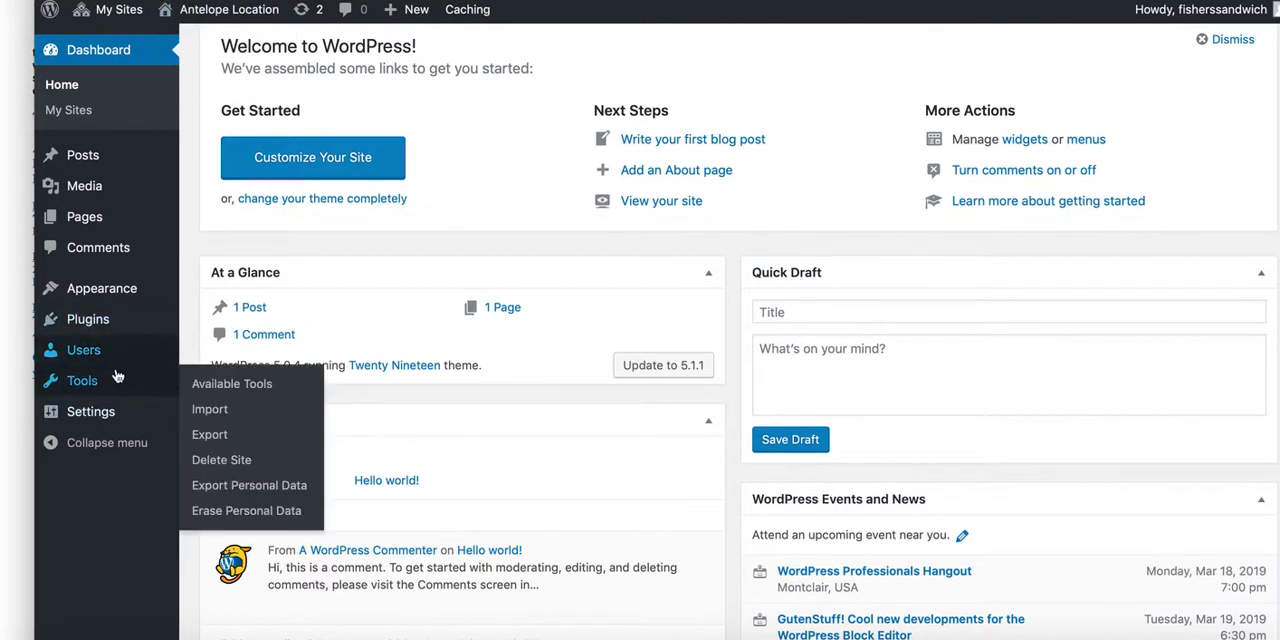
Step: Return to the network's site list, open the dashboard of the main fisherssandwichshop.com site and look it over
mouse_move(112, 10)
mouse_move(148, 41)
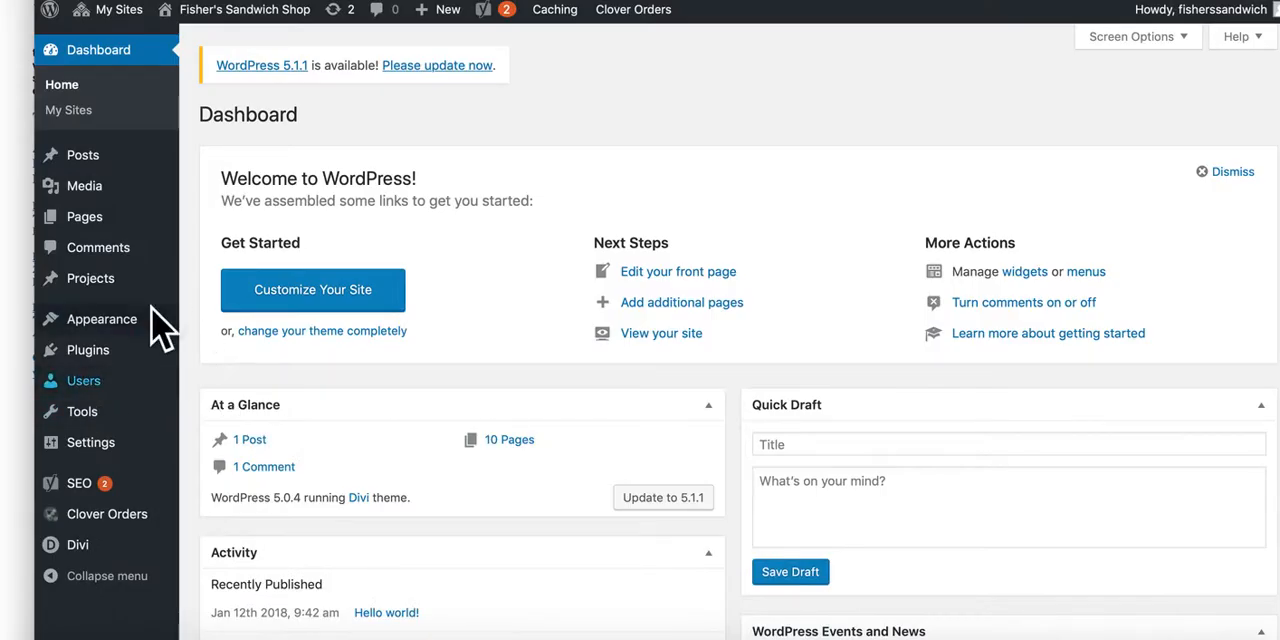
scroll(317, 447, "down", 1)
scroll(350, 435, "down", 3)
scroll(293, 375, "up", 3)
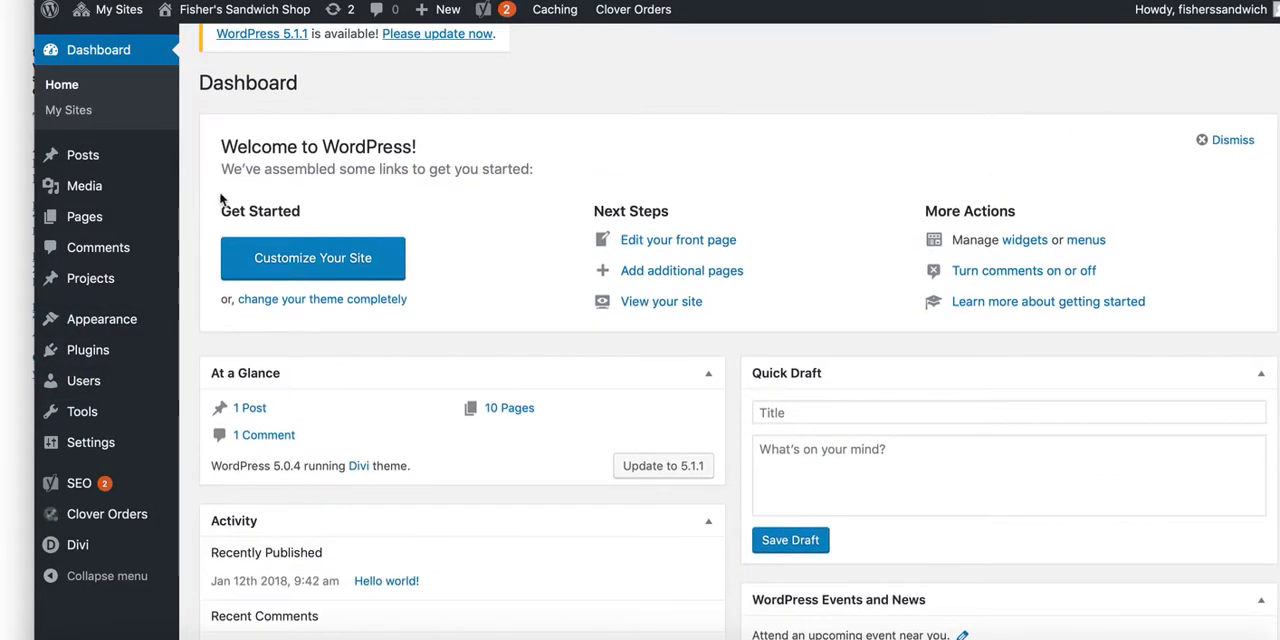
Step: Set the main site's title to "Rosevill Location Fisher's Sandwich Shop" in the general settings and save
mouse_move(255, 20)
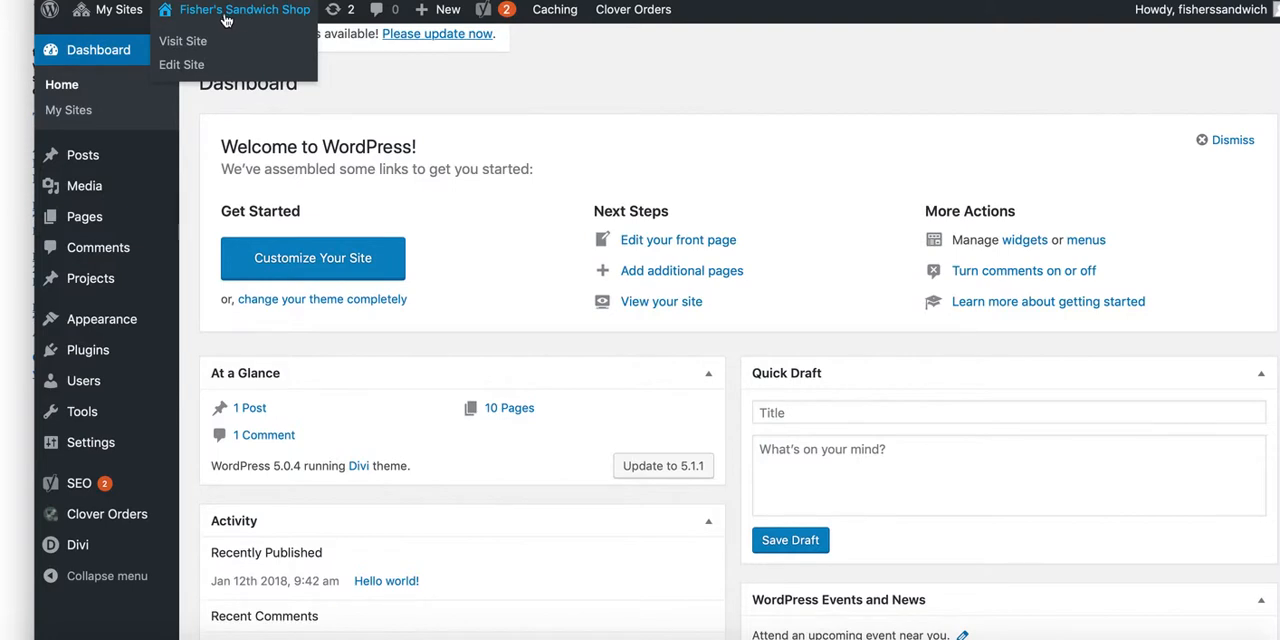
mouse_move(112, 443)
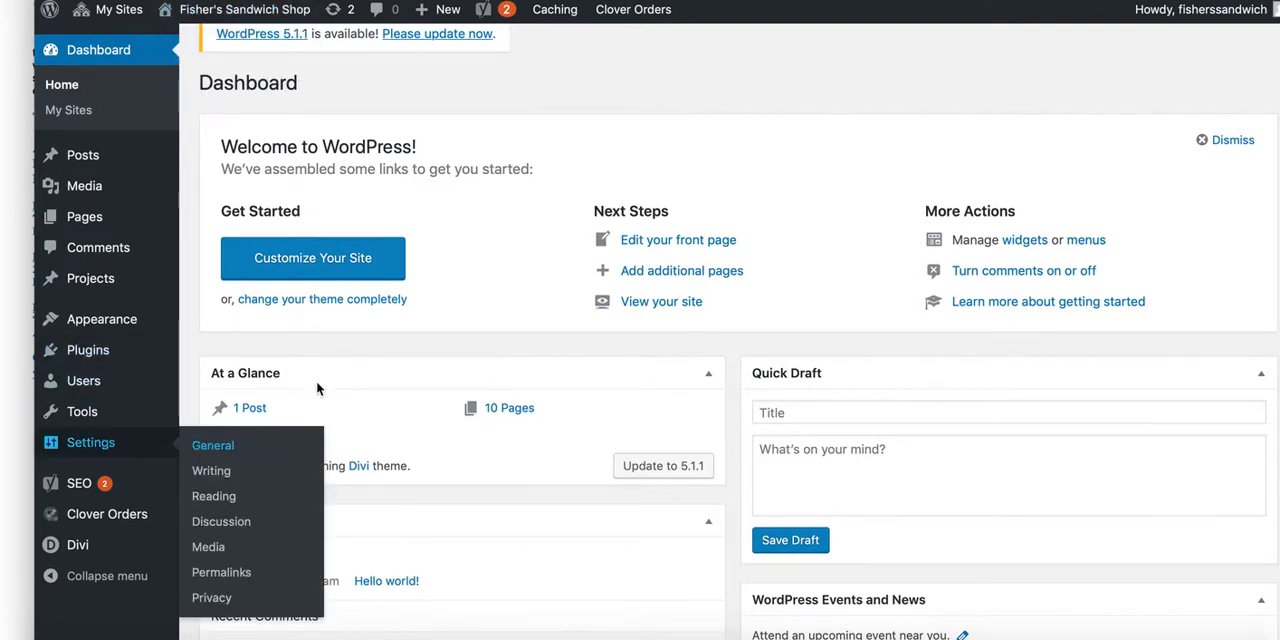
left_click(282, 443)
left_click_drag(497, 216, 401, 215)
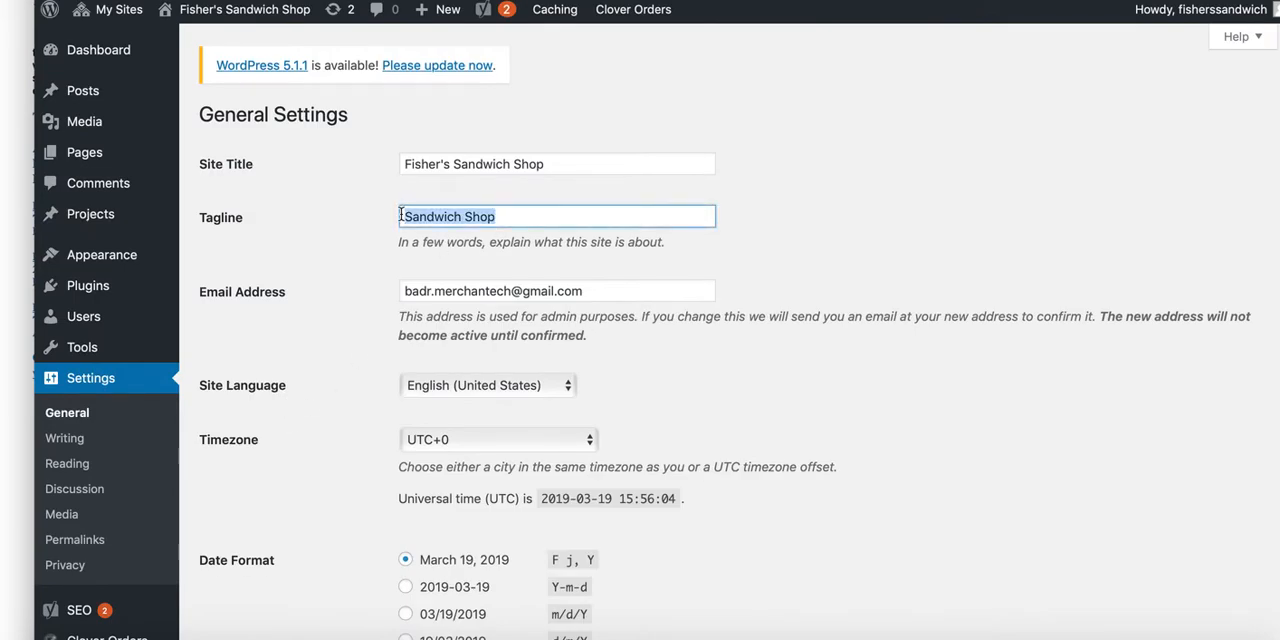
left_click(404, 164)
type("Rosevill ")
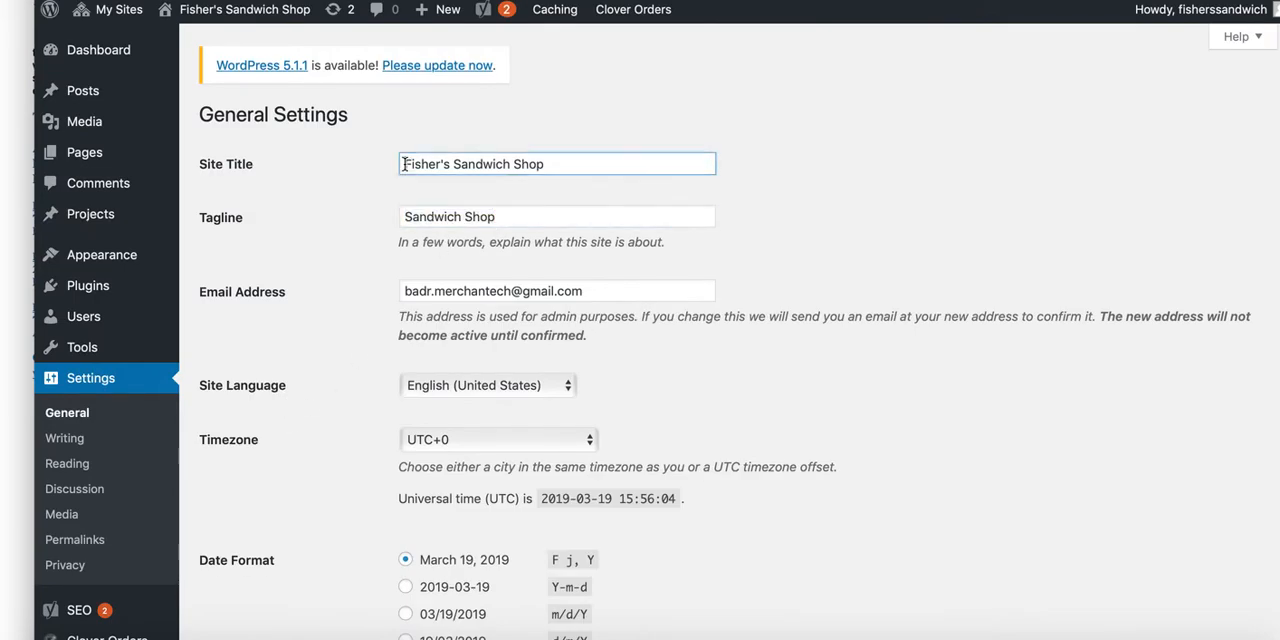
type("Location")
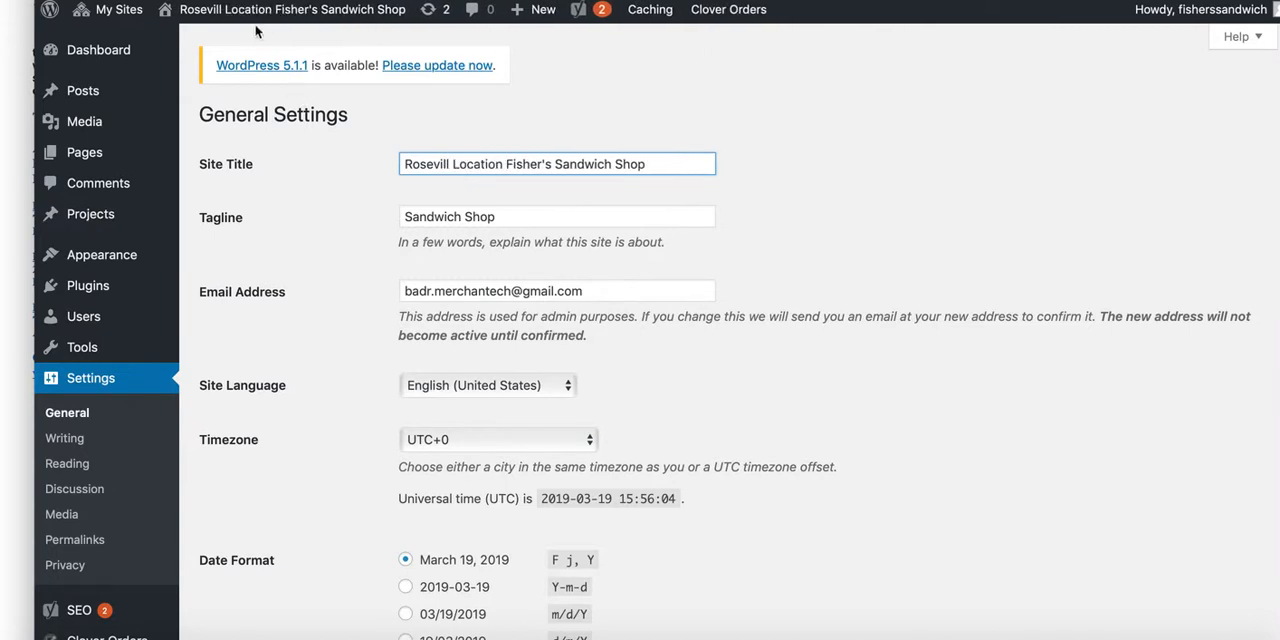
scroll(347, 385, "down", 10)
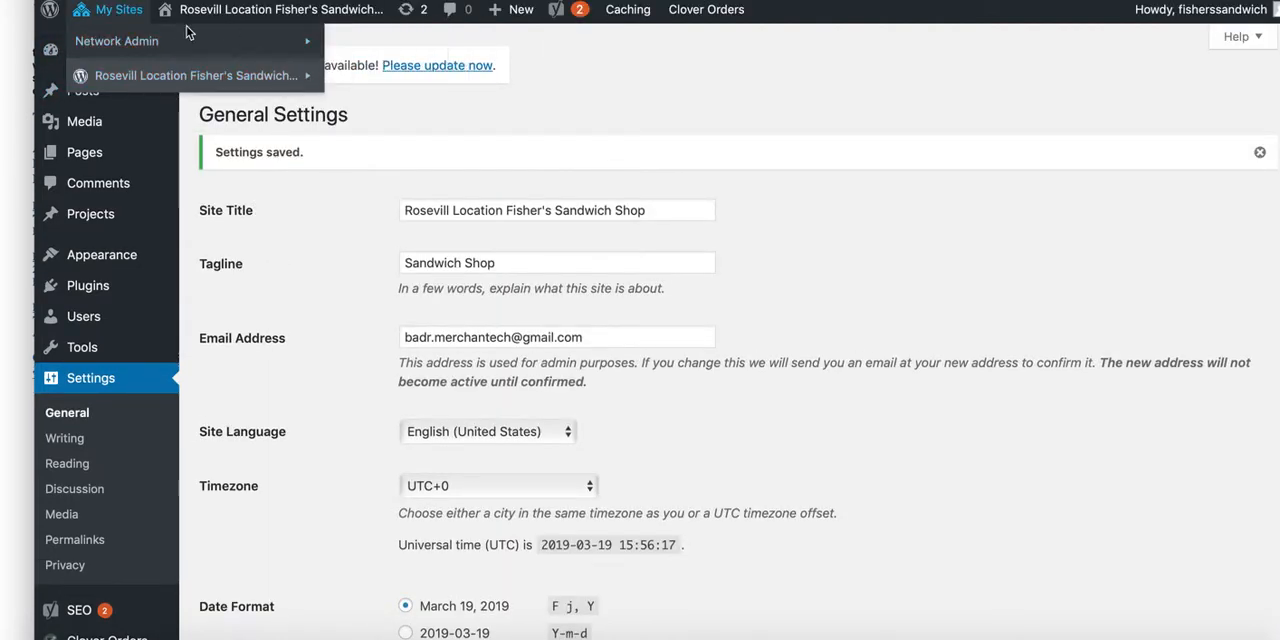
Step: Reopen the fisherssandwichshop.com dashboard from the network's site list and view the Clover Orders options
mouse_move(284, 54)
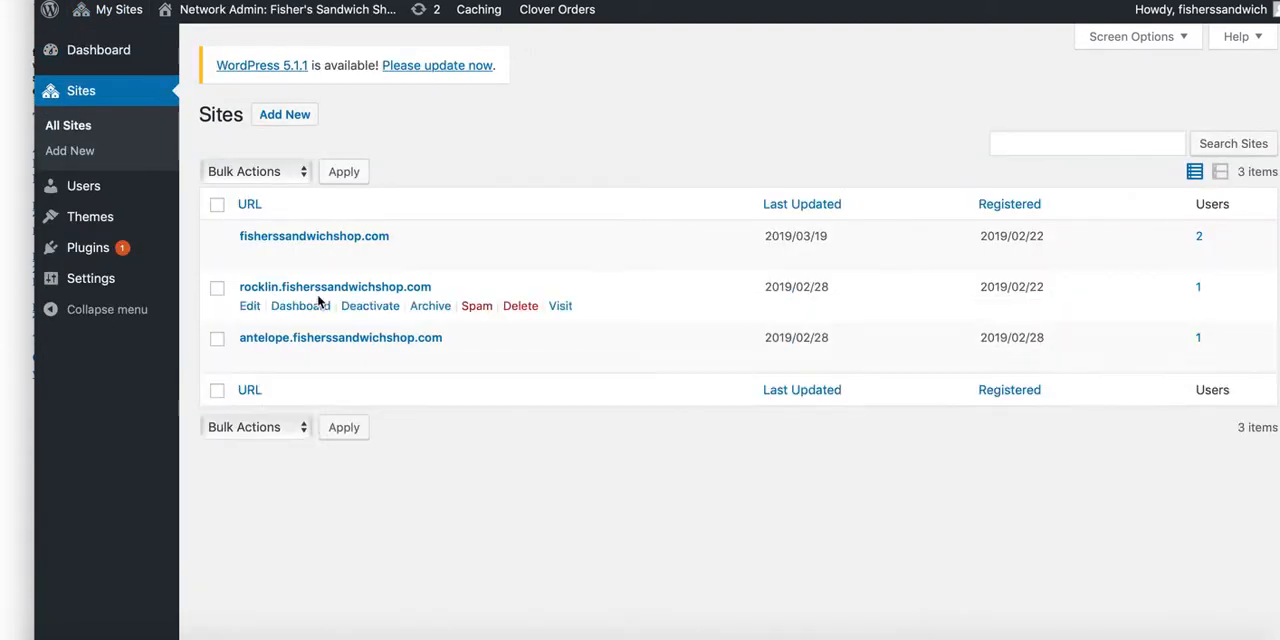
mouse_move(280, 318)
mouse_move(278, 264)
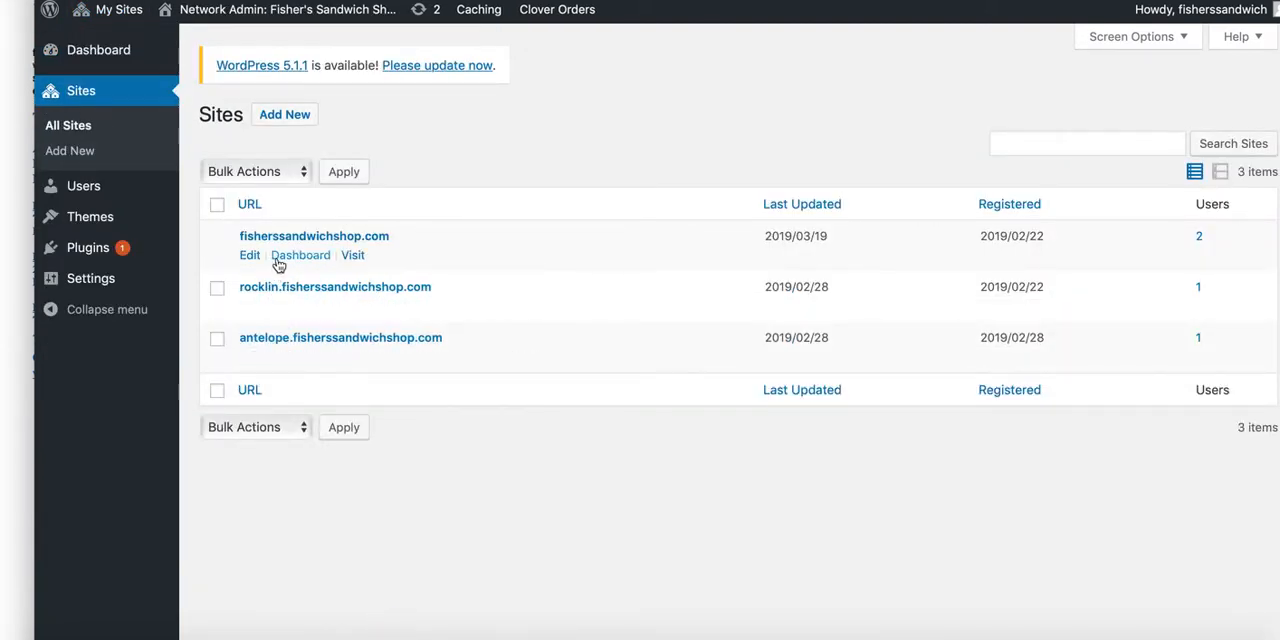
left_click(298, 255)
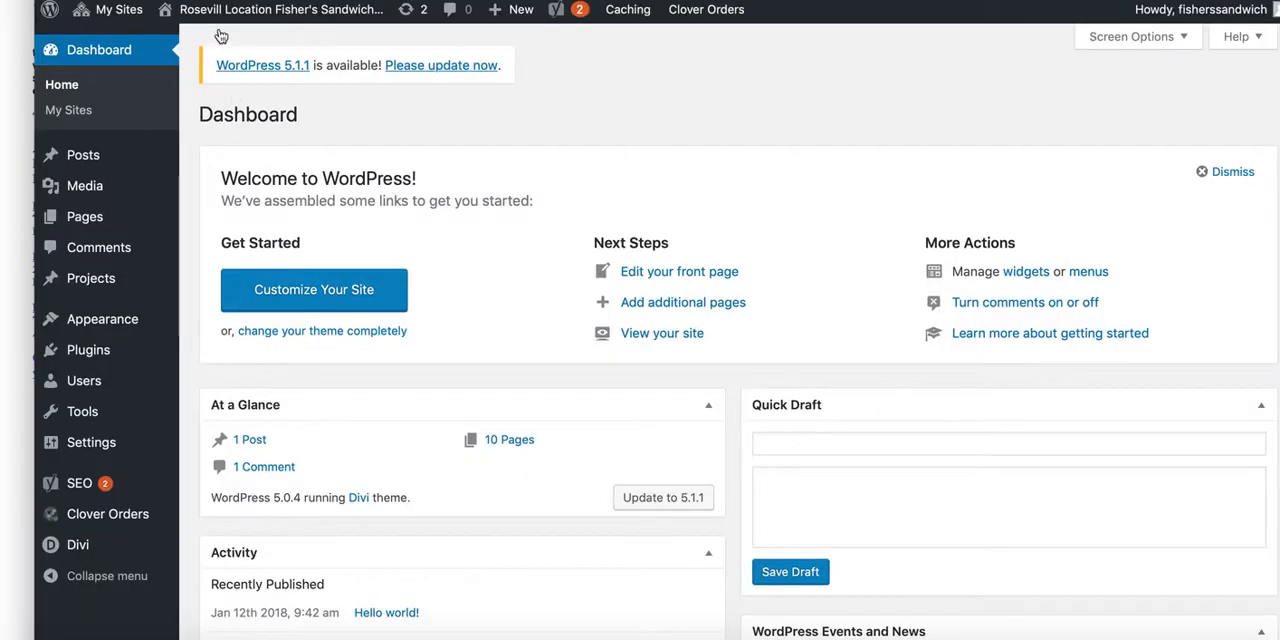
scroll(186, 257, "down", 5)
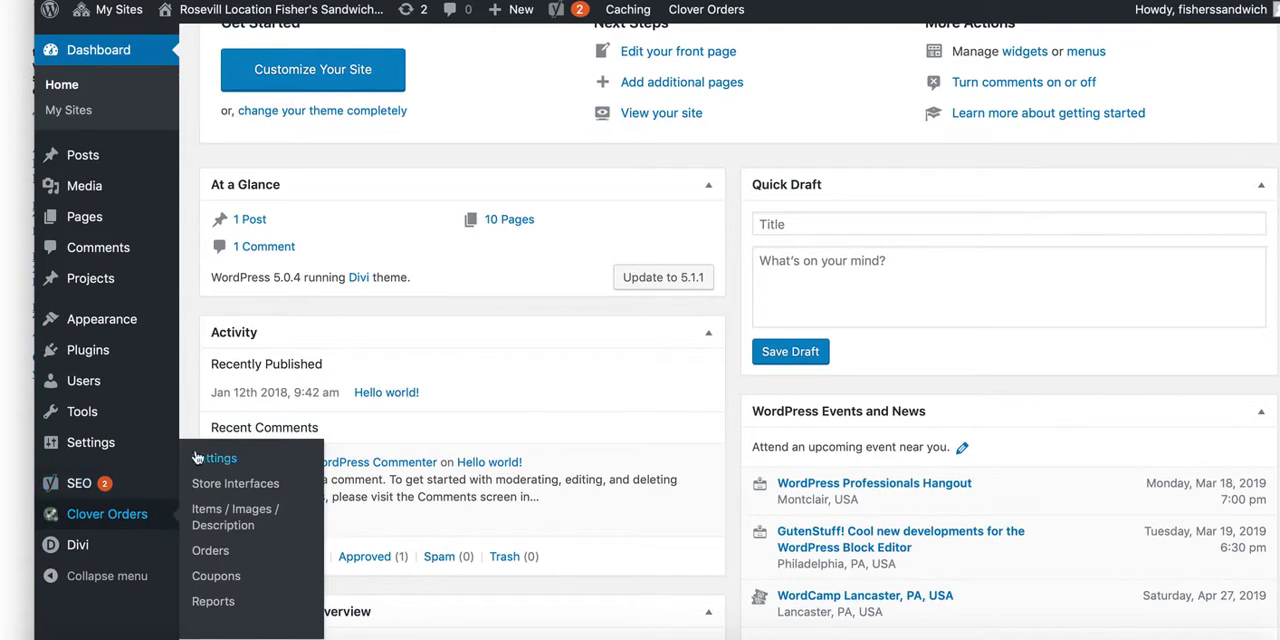
scroll(194, 378, "up", 5)
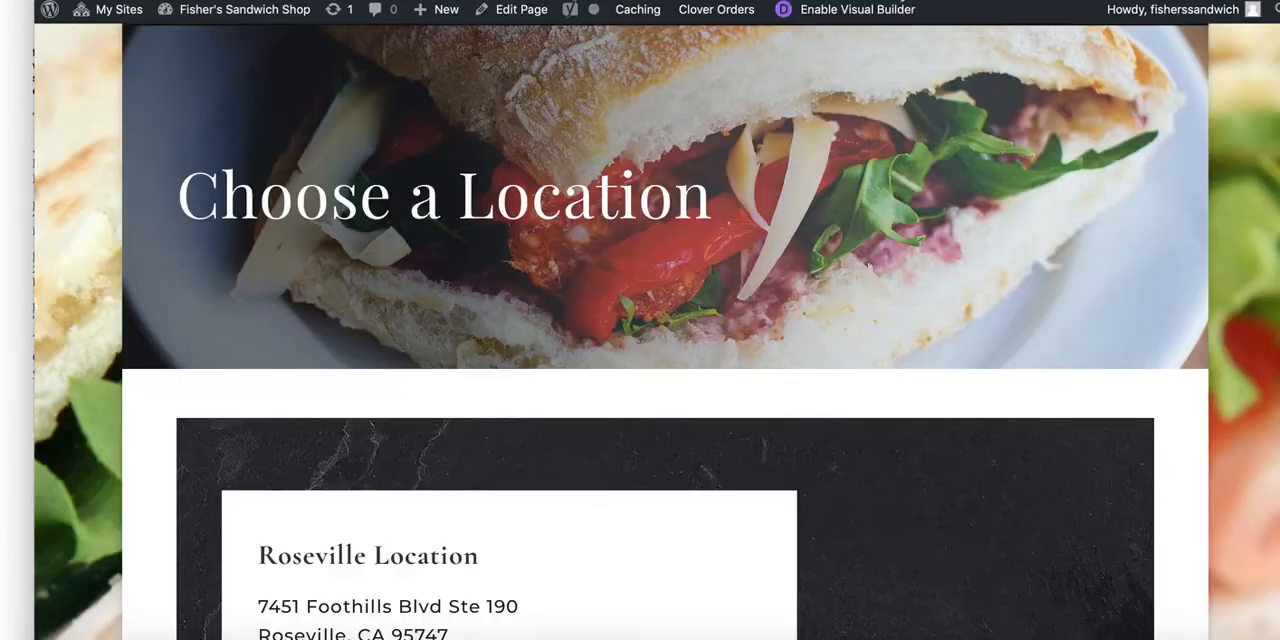
Step: View the Roseville entry on the public site's location selection page
scroll(829, 194, "up", 2)
scroll(829, 194, "down", 5)
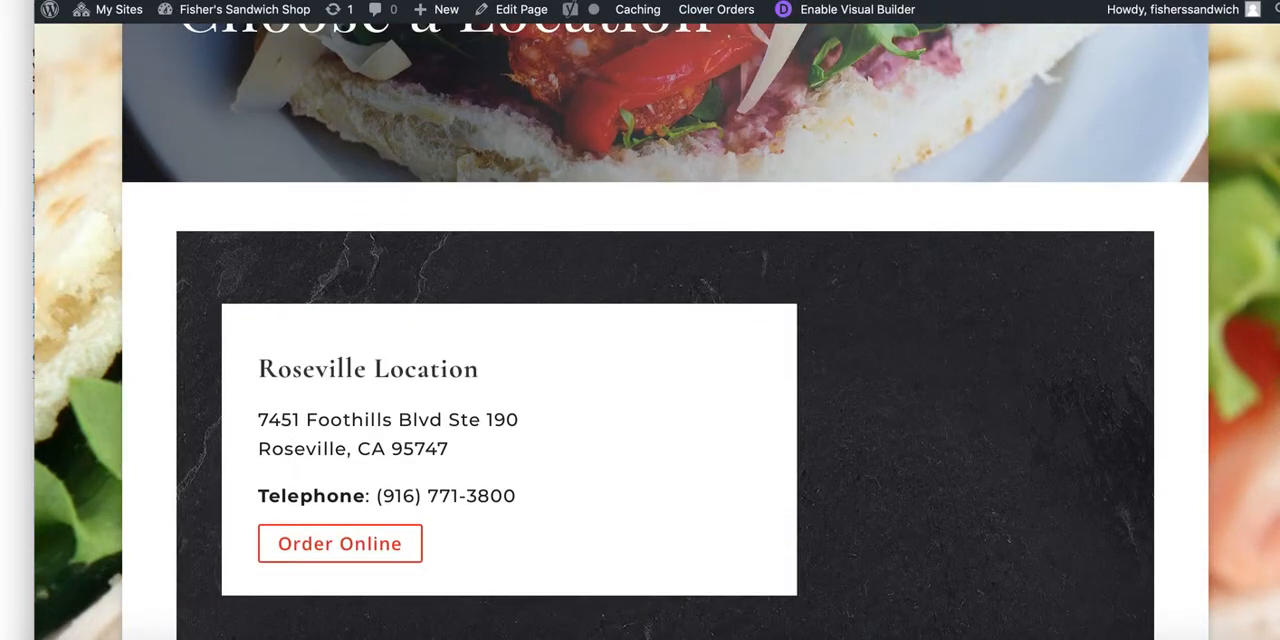
scroll(903, 57, "up", 4)
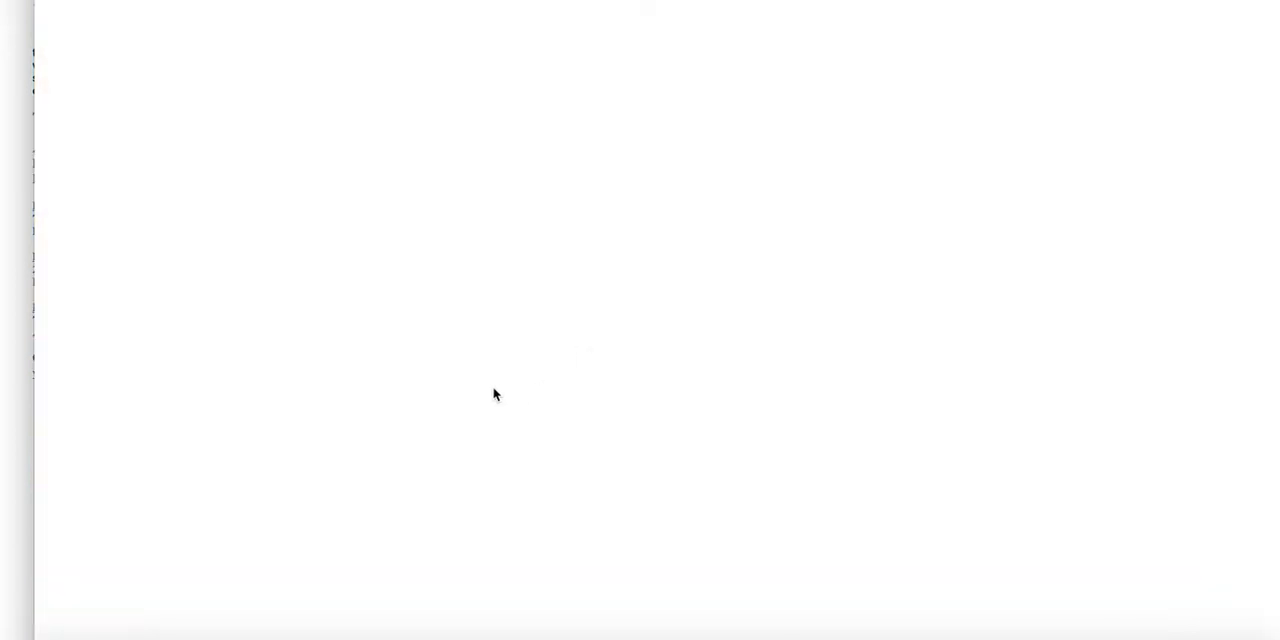
Step: Open the public Contact us page and look through the contact details and map for each location
scroll(597, 406, "down", 3)
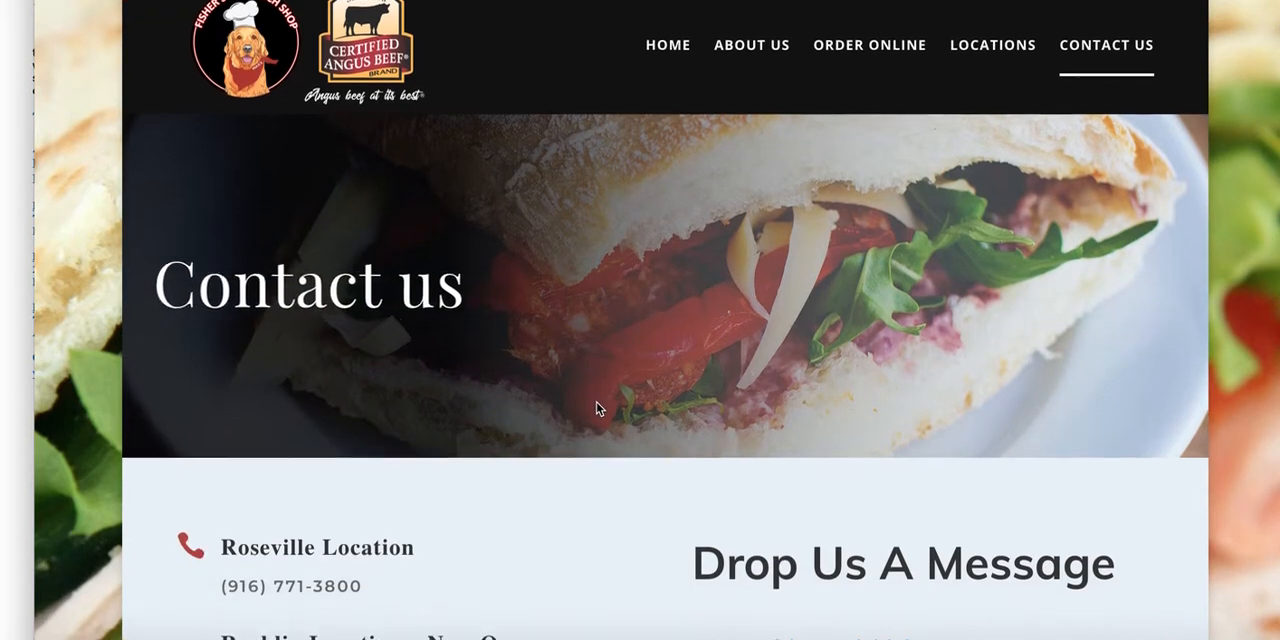
scroll(597, 408, "down", 5)
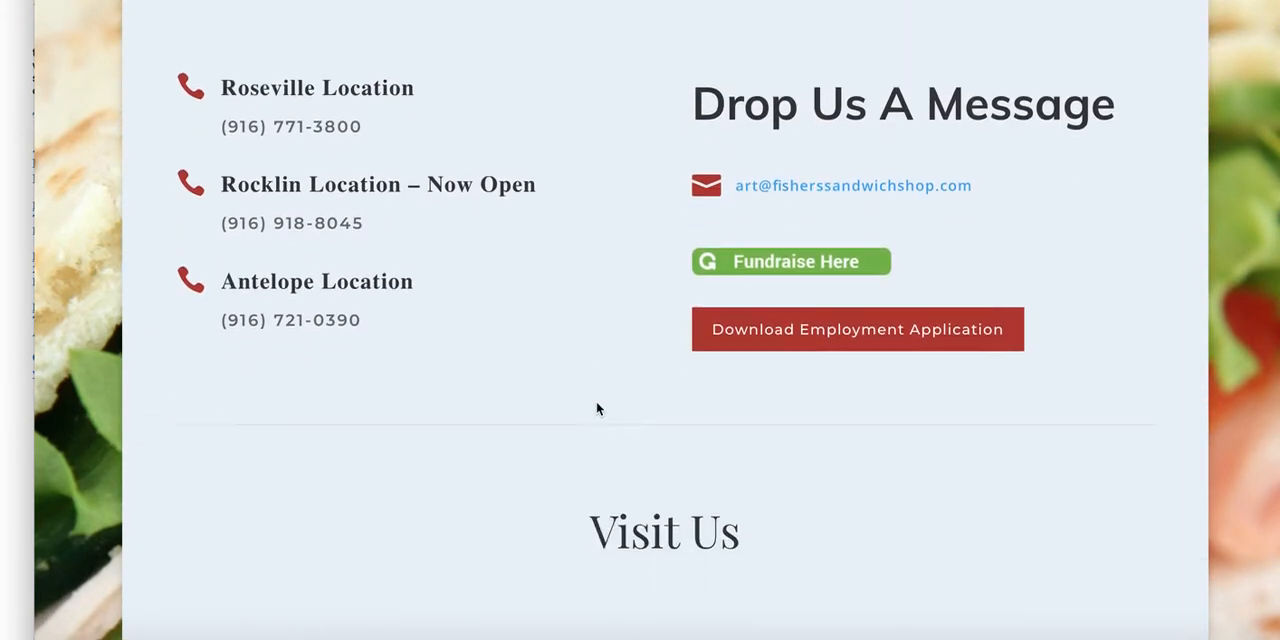
scroll(597, 408, "down", 1)
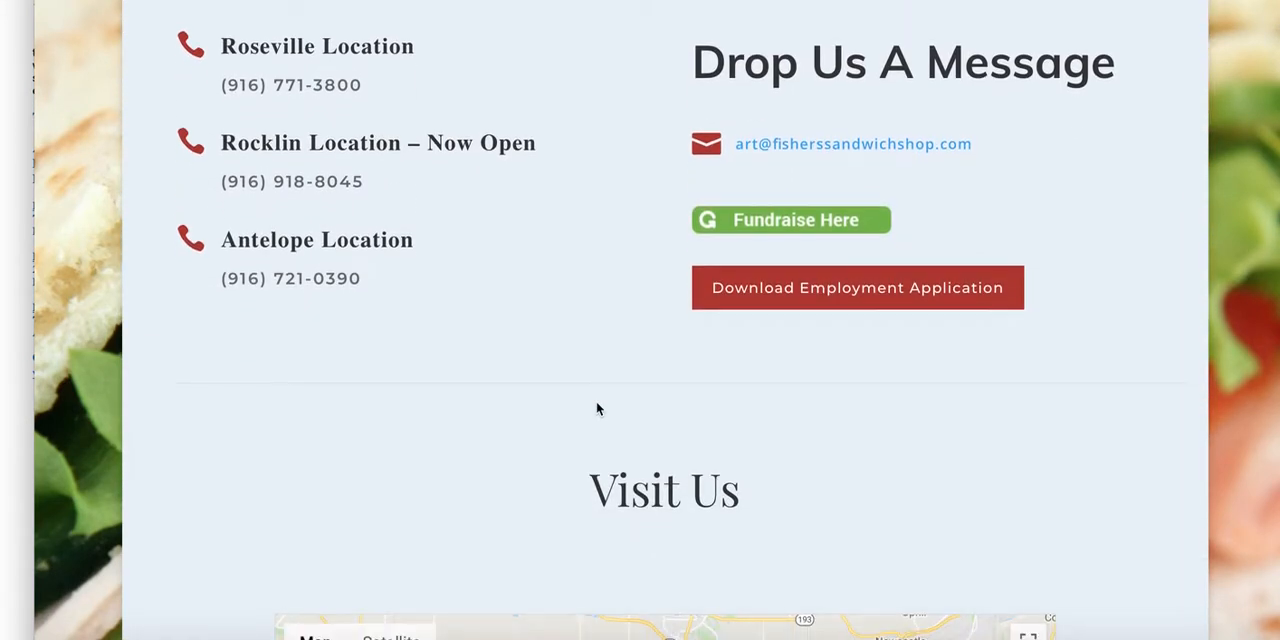
scroll(330, 282, "down", 6)
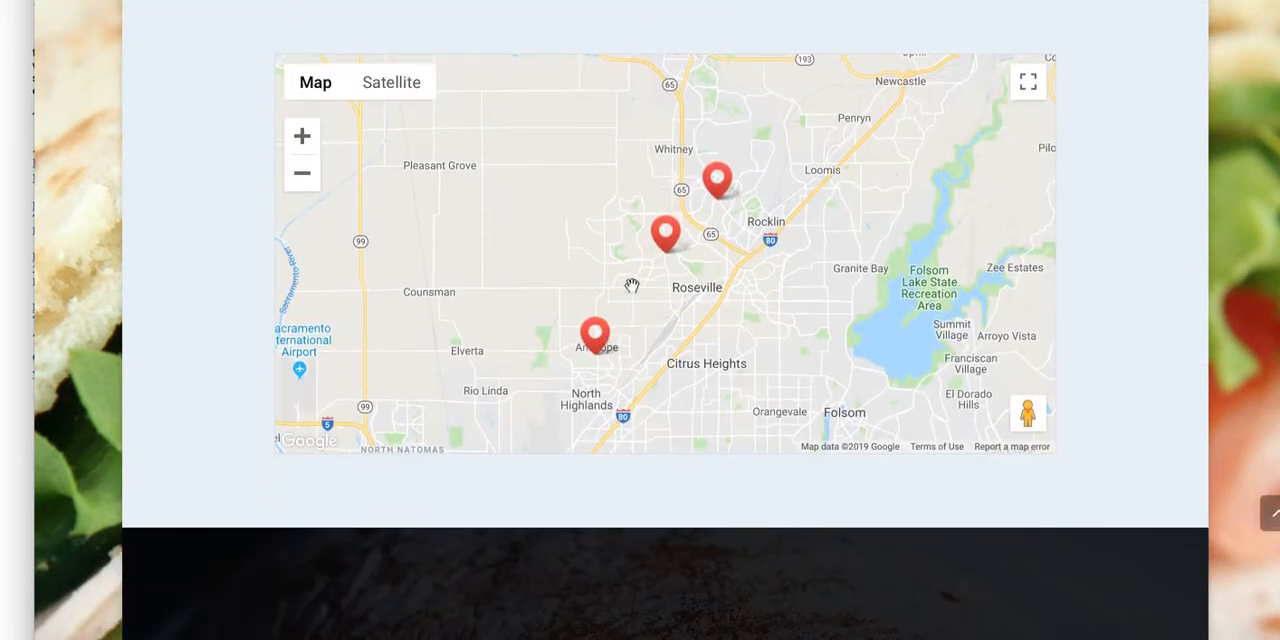
scroll(231, 194, "up", 10)
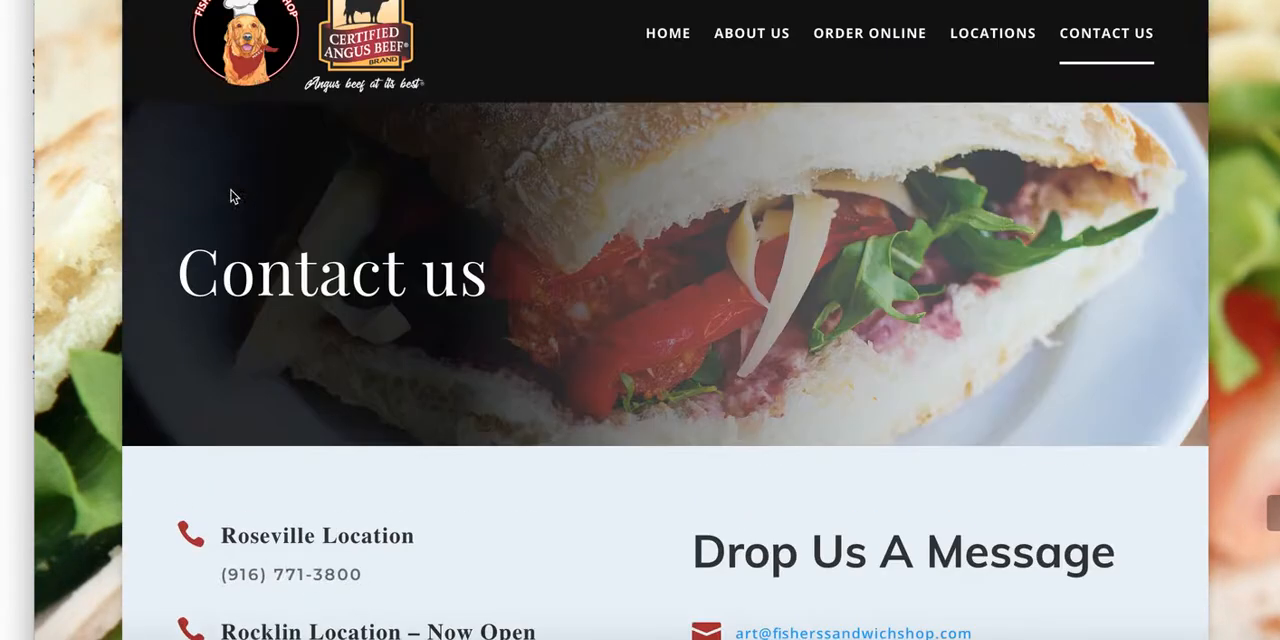
Step: Review the phone listings for the Roseville, Rocklin and Antelope locations on the Contact us page
scroll(435, 305, "down", 6)
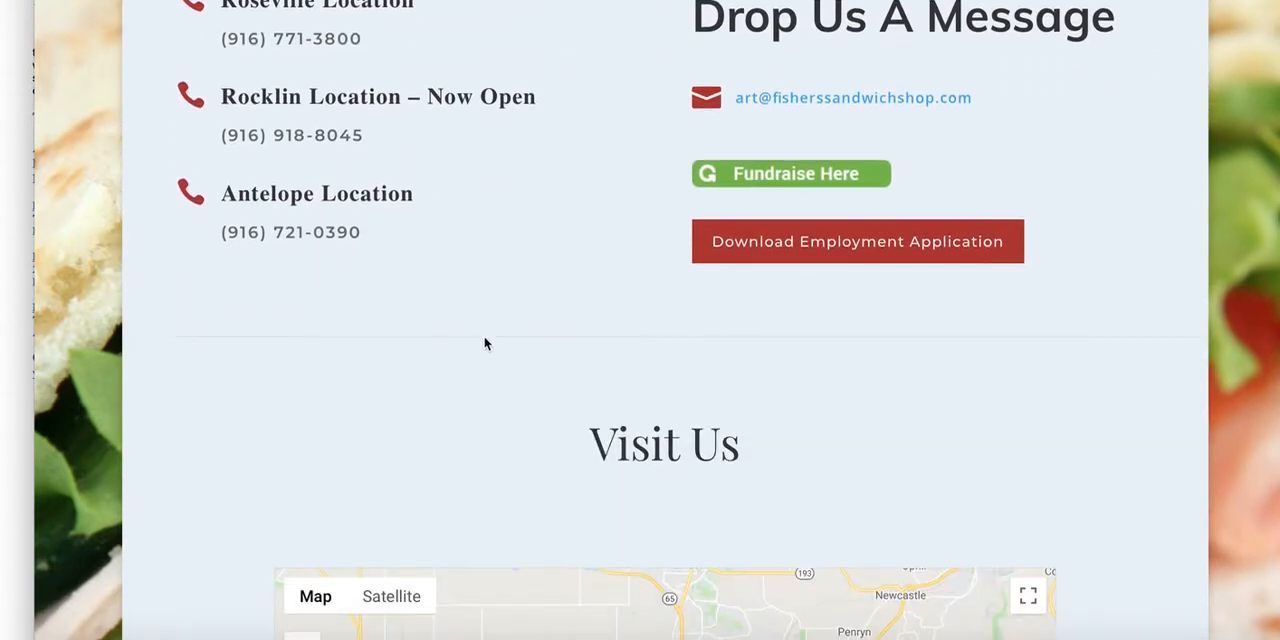
scroll(486, 340, "up", 3)
scroll(484, 343, "up", 3)
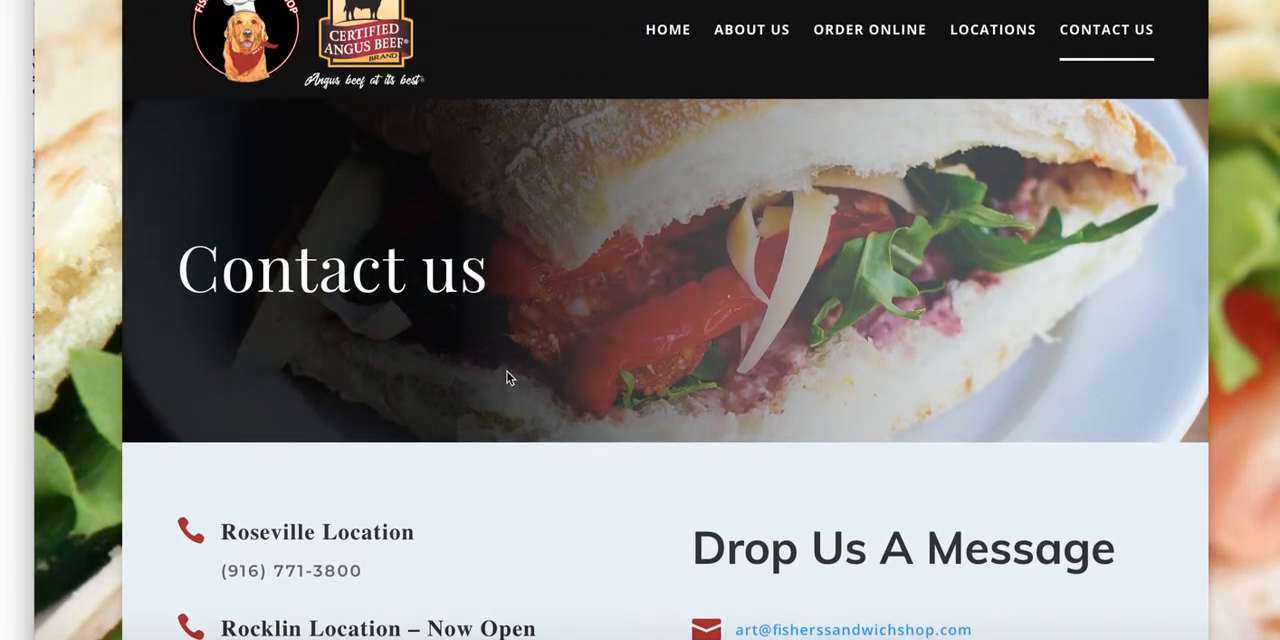
scroll(507, 376, "down", 2)
scroll(507, 377, "down", 3)
scroll(506, 366, "up", 7)
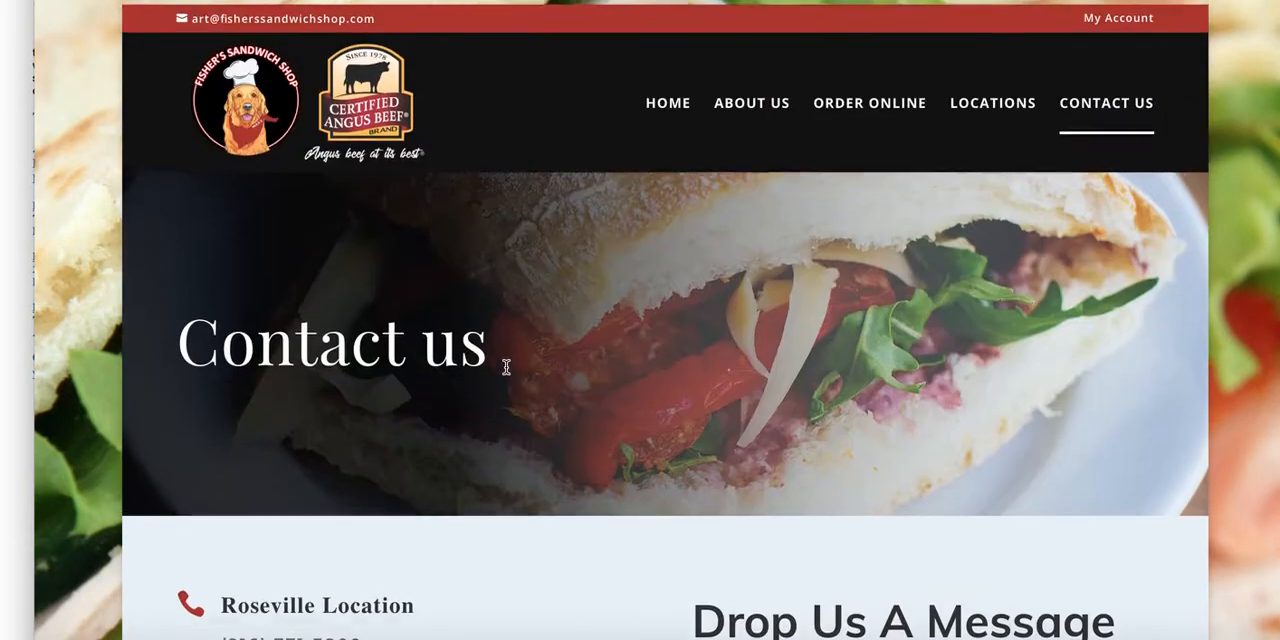
scroll(561, 427, "down", 2)
scroll(560, 425, "up", 2)
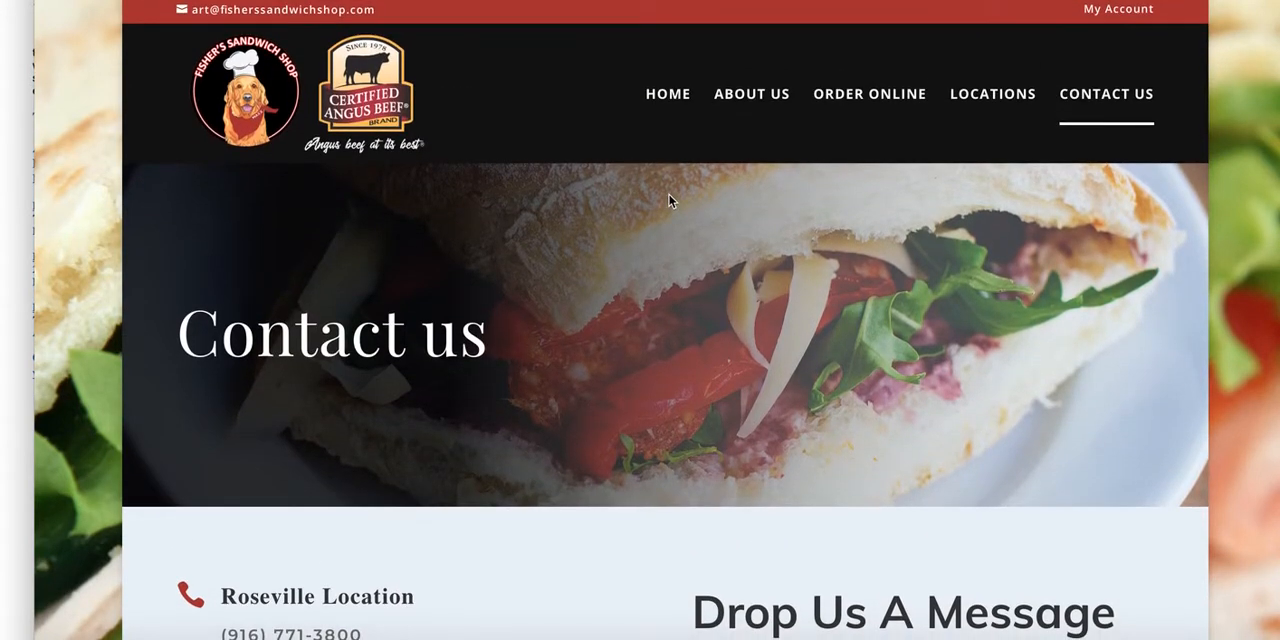
scroll(660, 240, "down", 2)
scroll(606, 240, "up", 2)
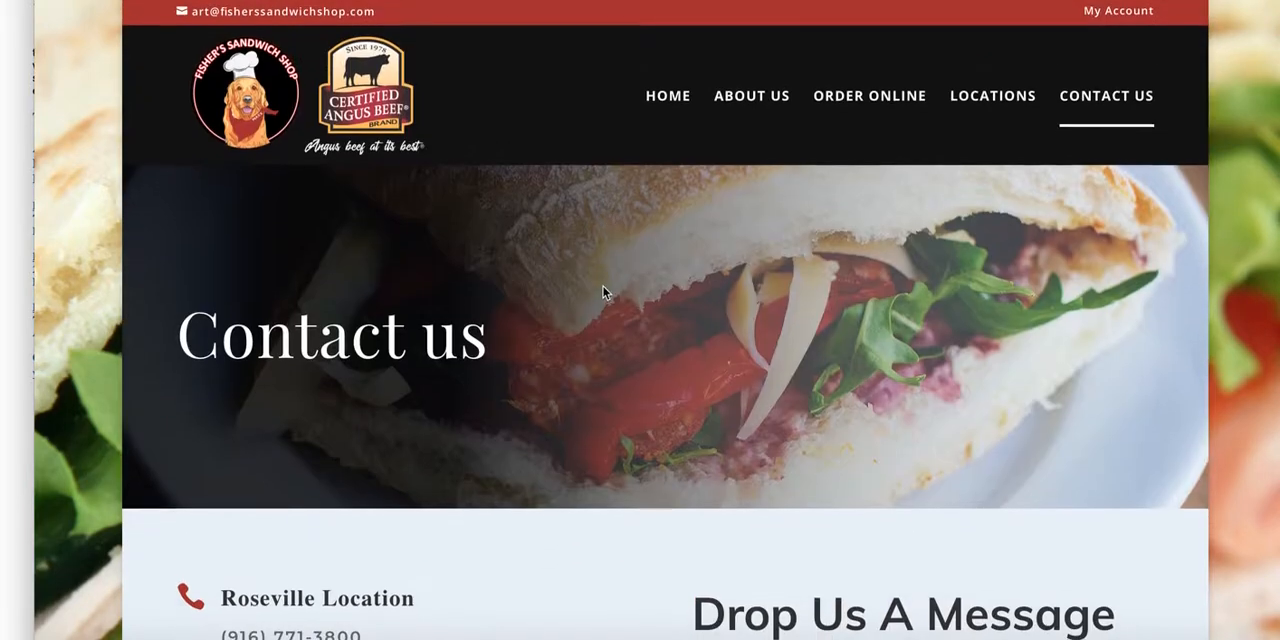
scroll(571, 270, "up", 1)
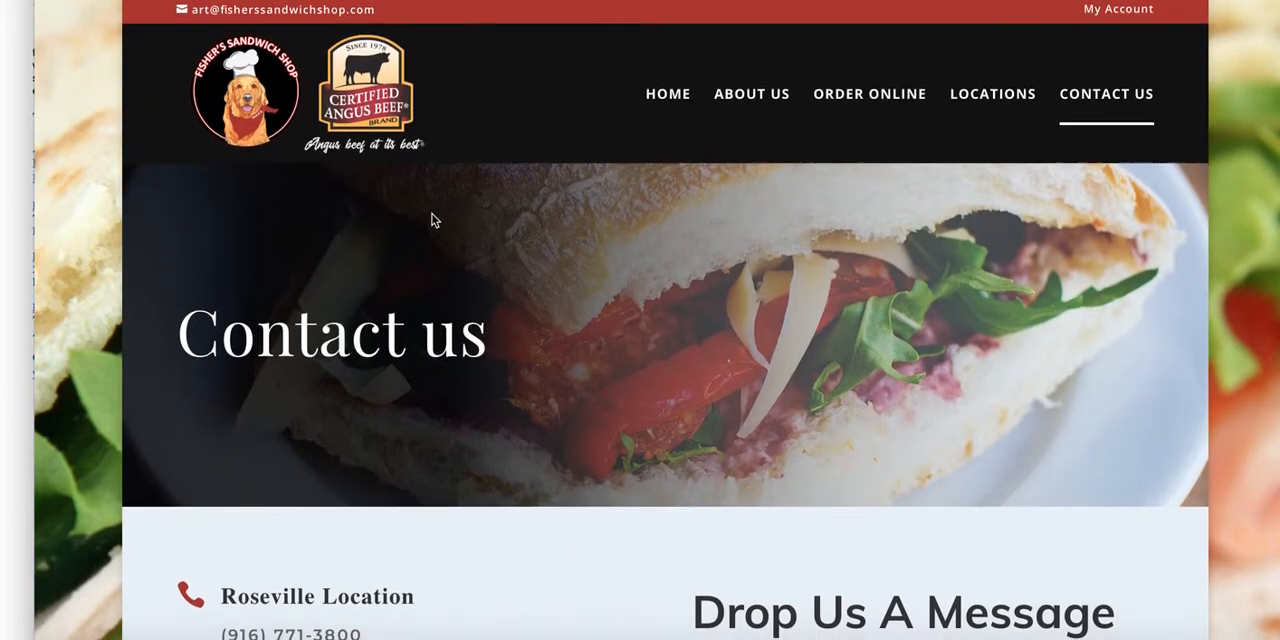